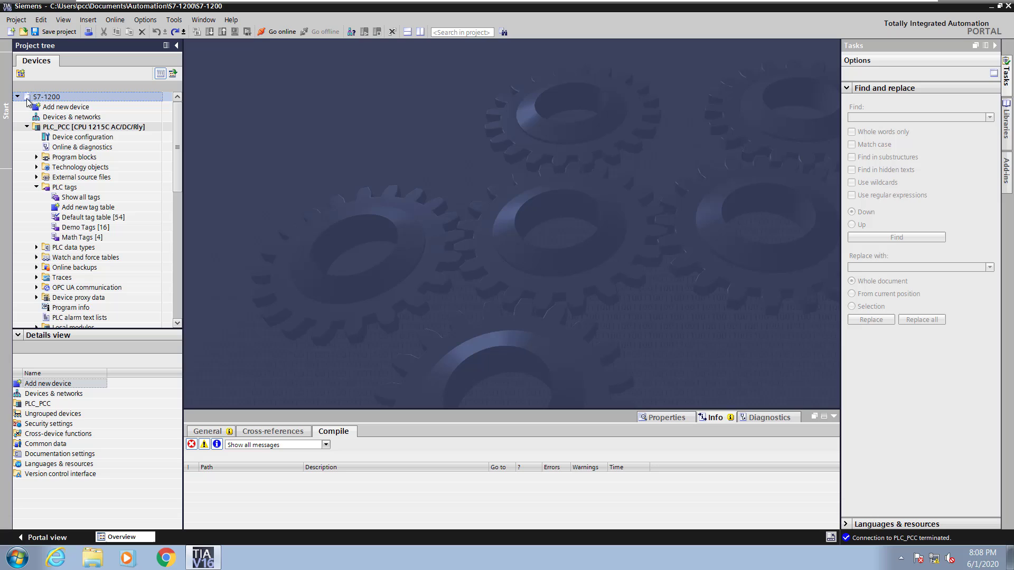
- Add the 7" KTP700 Basic PN panel (6AV2 123-2GB03-0AX0) to the project as HMI_1
left_click(32, 107)
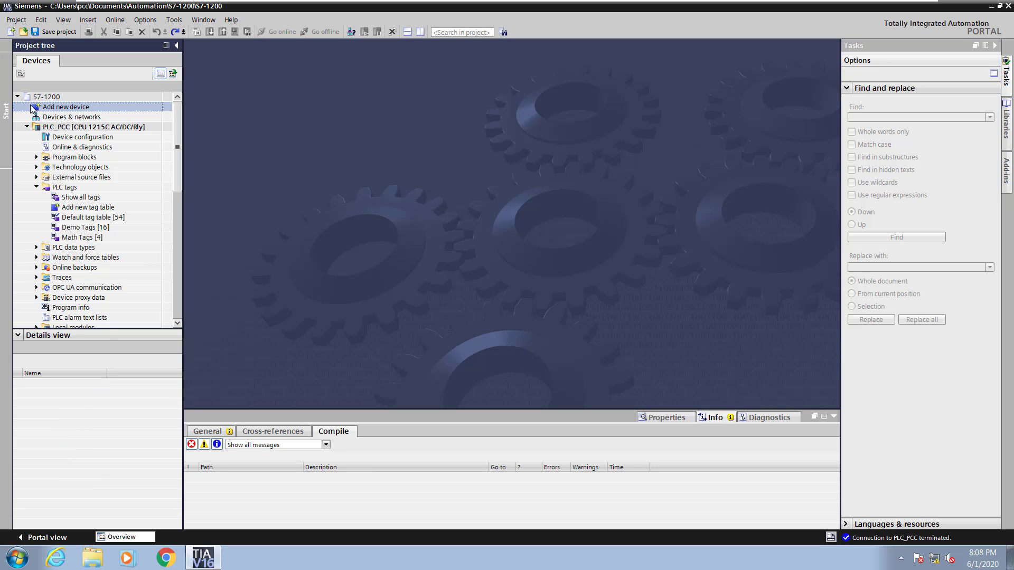
double_click(33, 107)
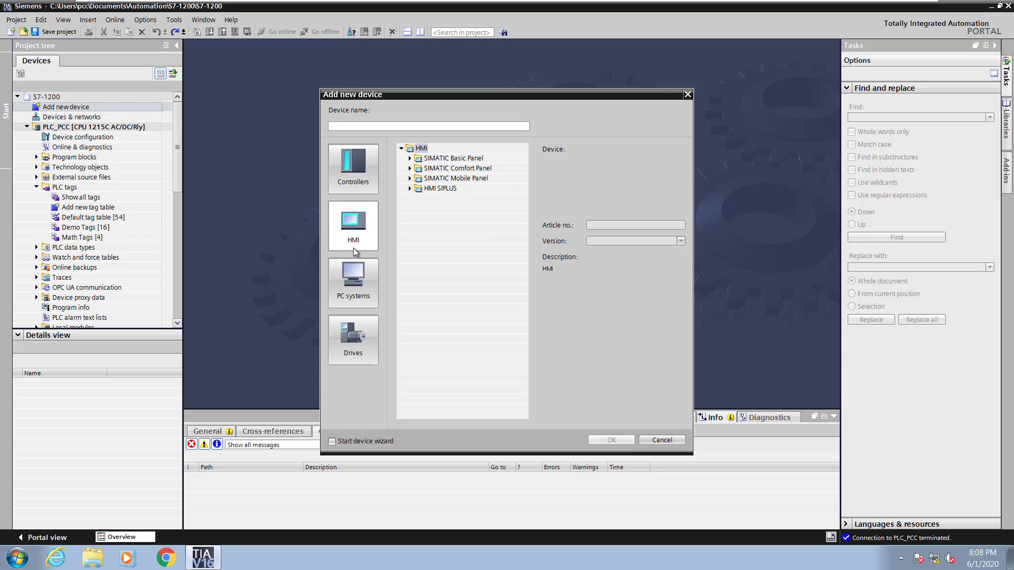
left_click(409, 158)
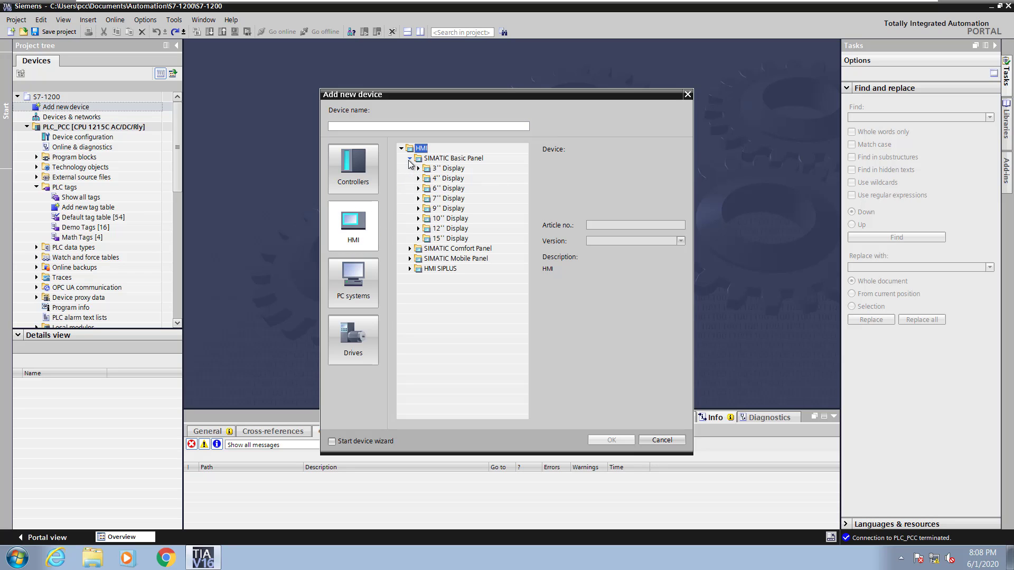
left_click(419, 199)
left_click(427, 209)
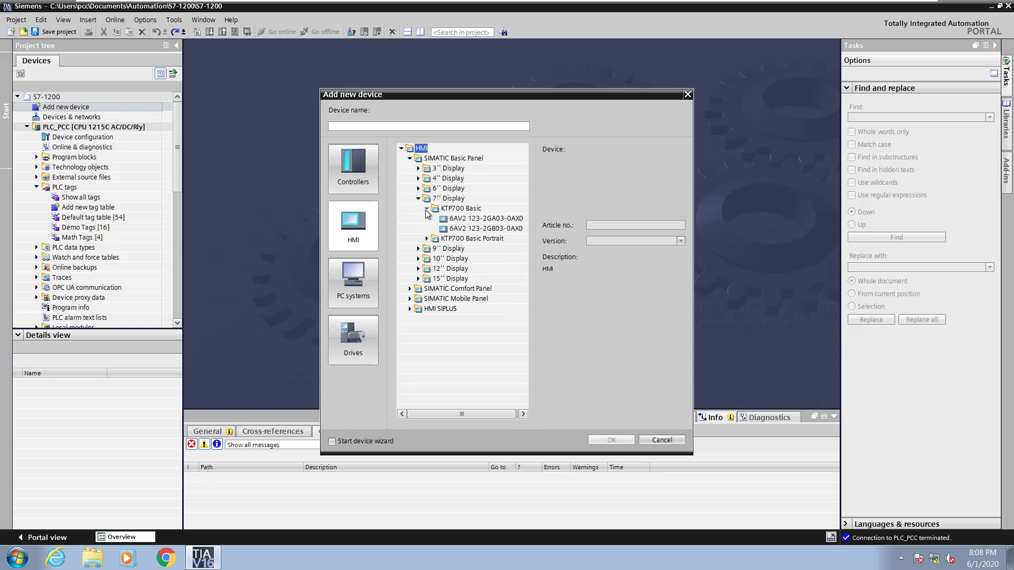
left_click(458, 228)
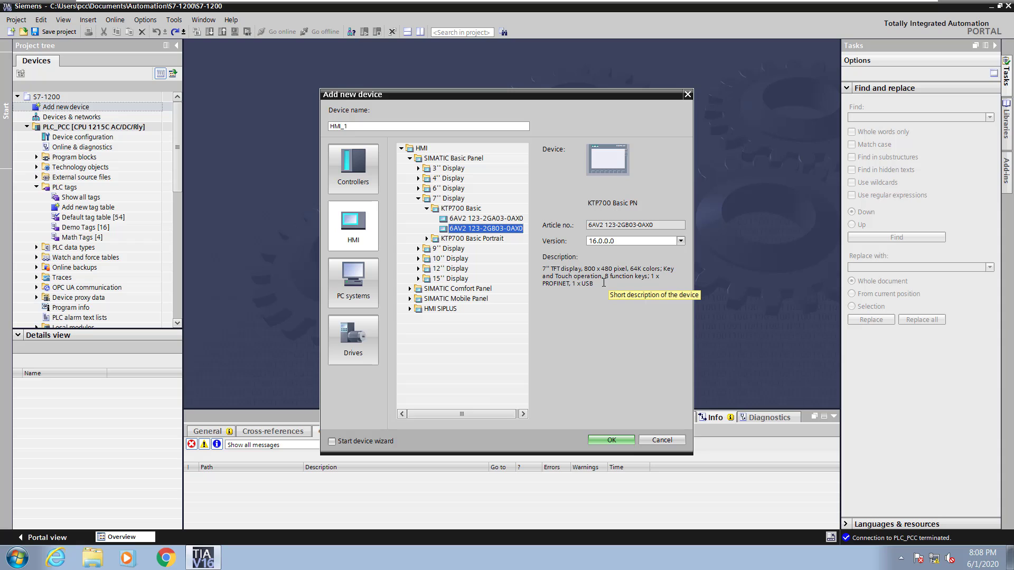
left_click(599, 440)
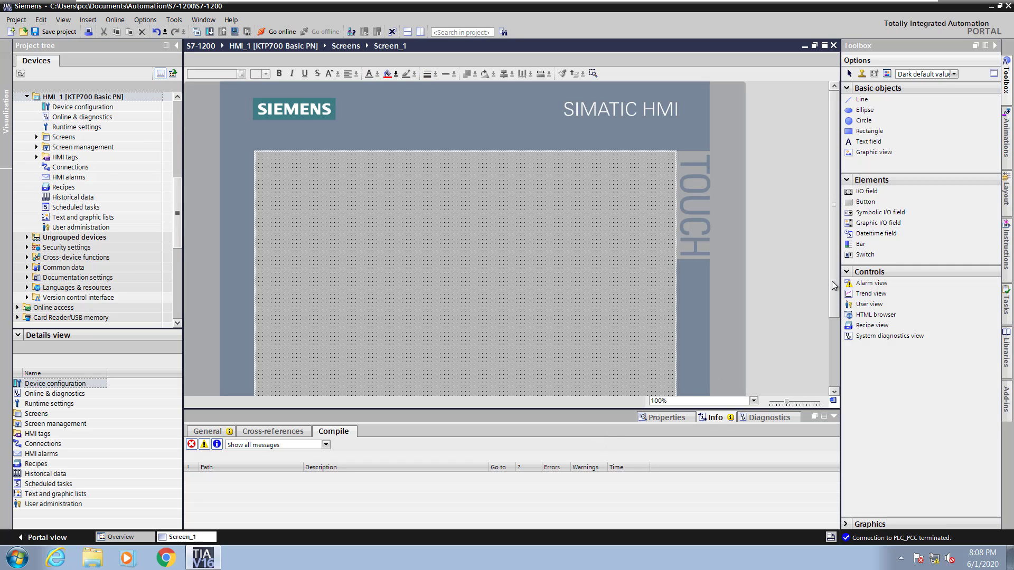
- Drag the Clock_Byte tag from the Default tag table onto the top of Screen_1 as an I/O field
left_click_drag(834, 286, 848, 325)
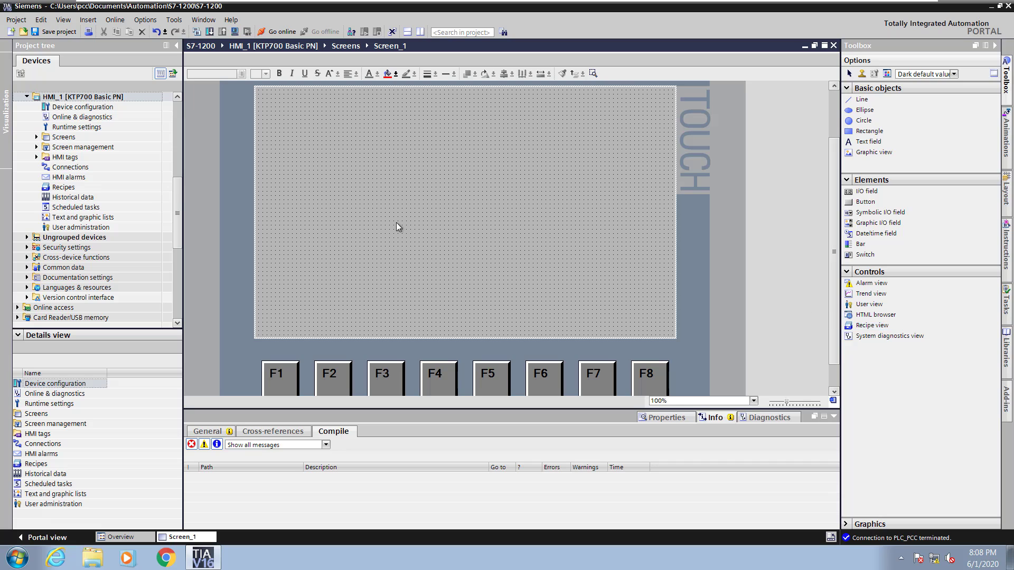
left_click_drag(180, 219, 183, 144)
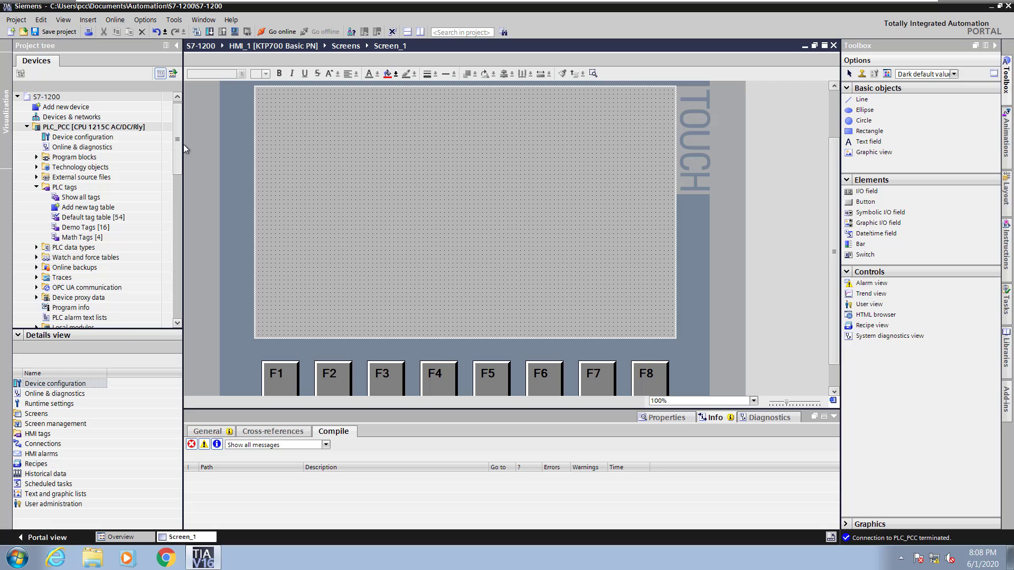
left_click(57, 217)
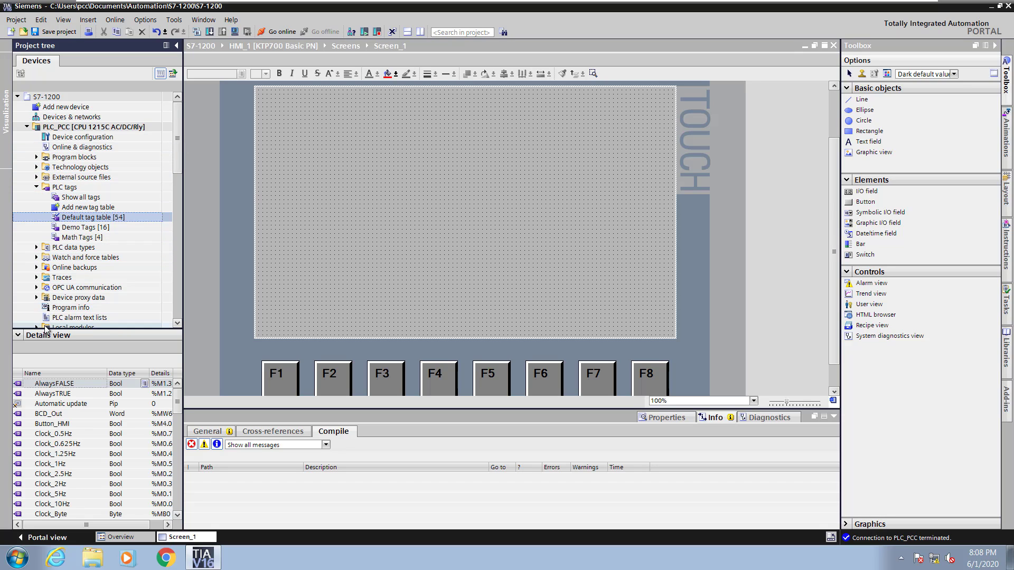
left_click(17, 516)
left_click_drag(18, 516, 450, 97)
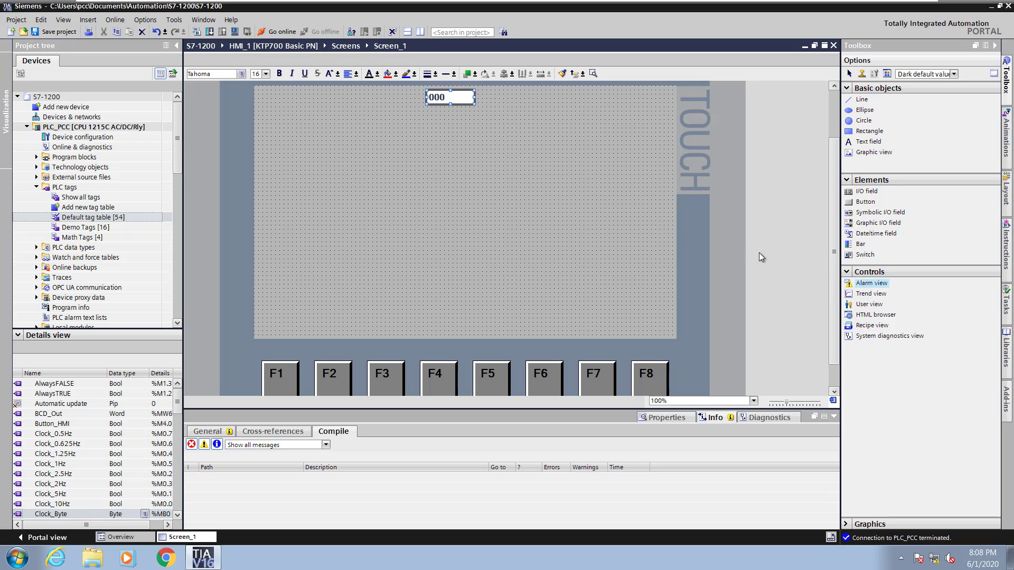
- Place Alarm view_1 below the Clock_Byte I/O field and set it to the alarm buffer
left_click_drag(761, 257, 673, 199)
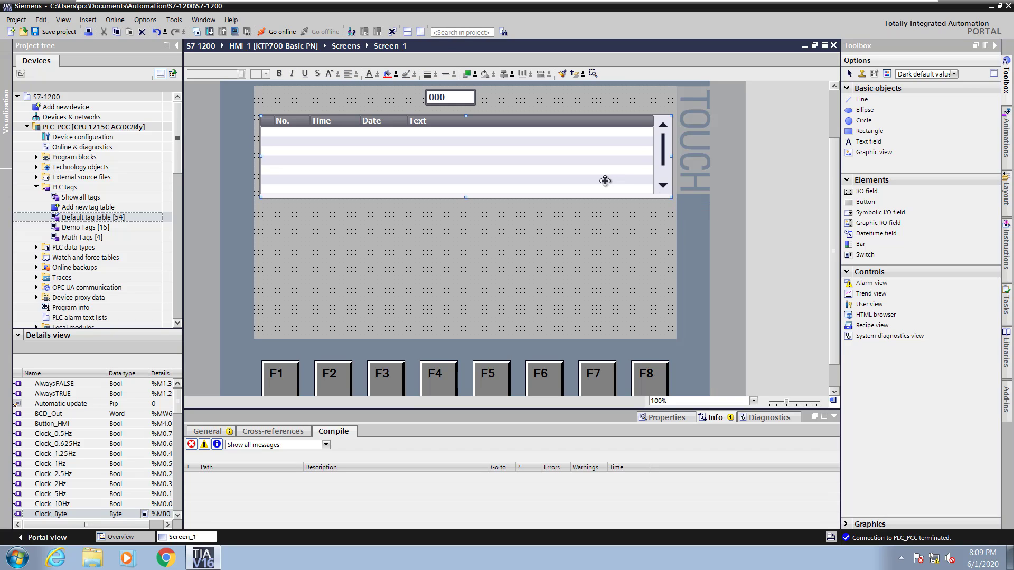
left_click(657, 417)
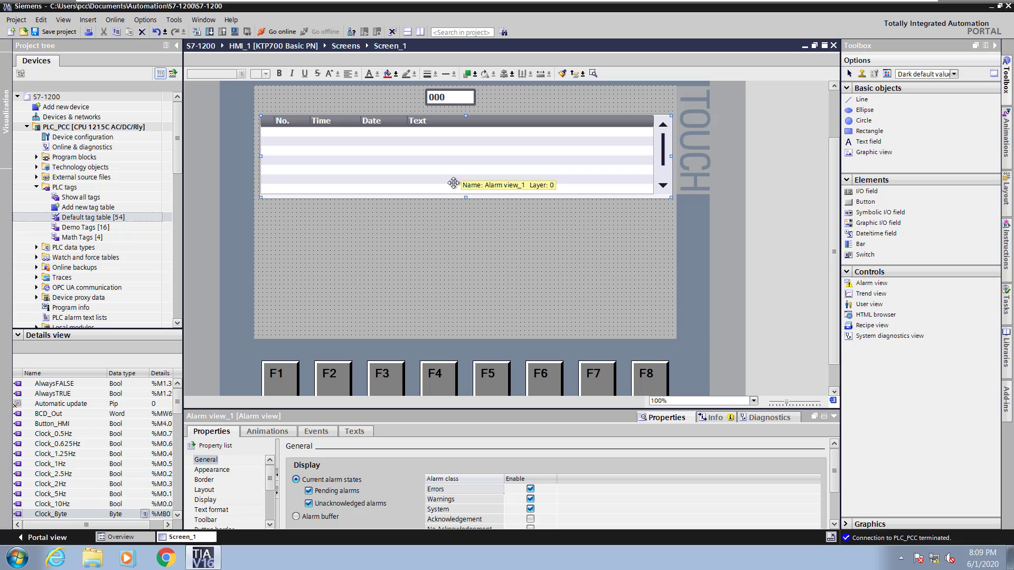
left_click(295, 517)
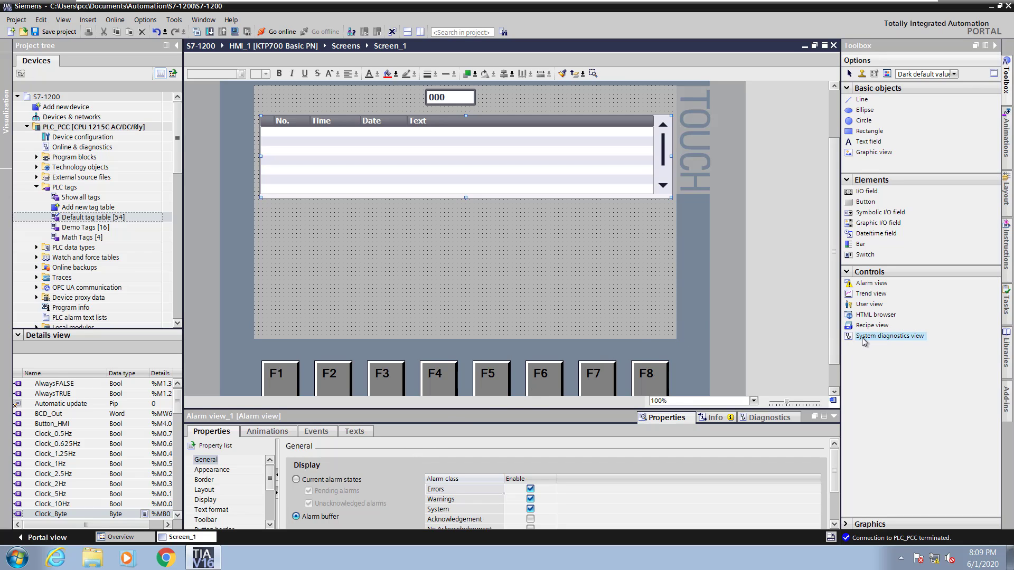
- Drop System diagnostics view_1 into the lower part of Screen_1, beneath Alarm view_1
left_click_drag(863, 338, 671, 335)
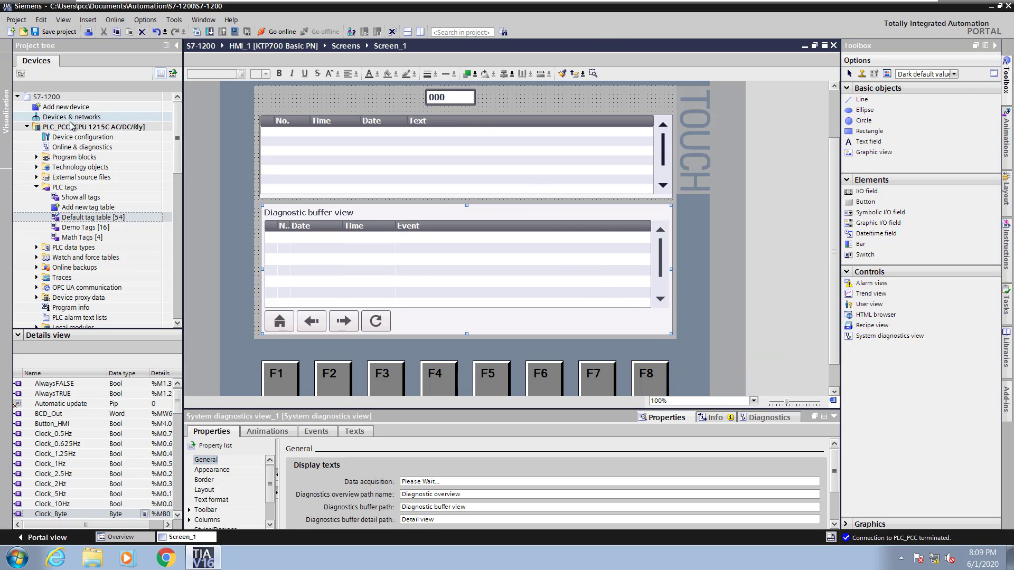
left_click(39, 119)
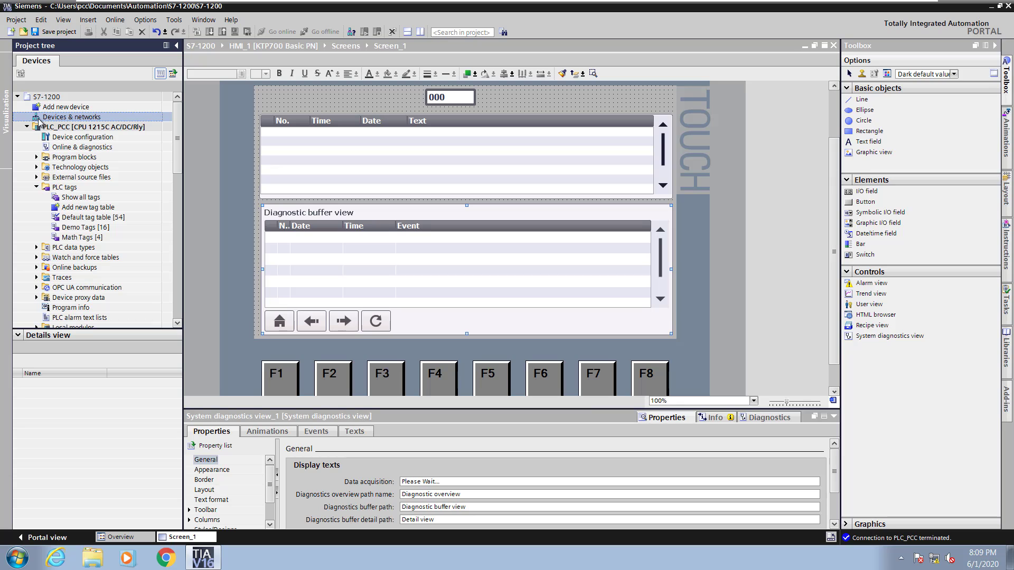
double_click(39, 119)
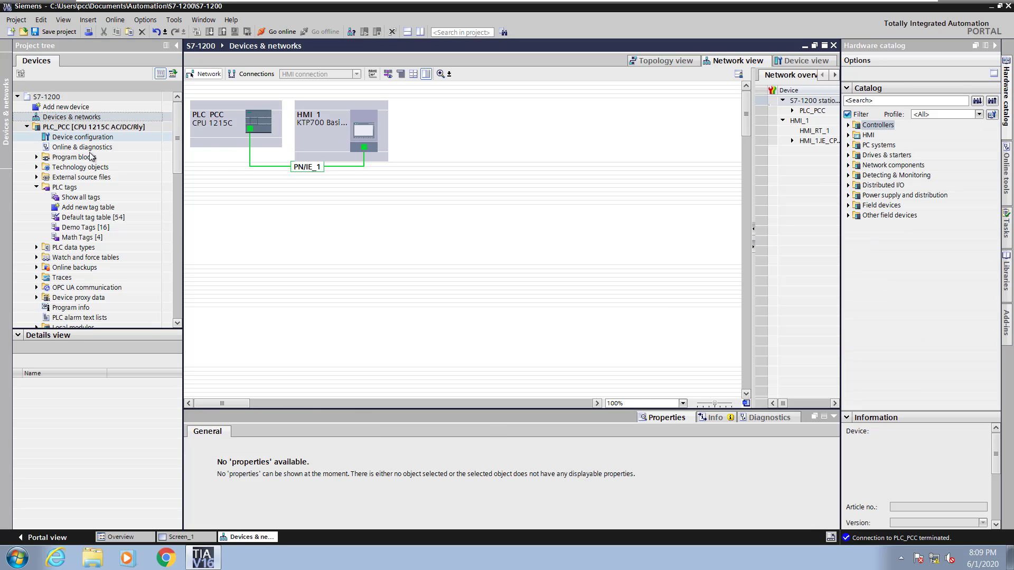
left_click(388, 74)
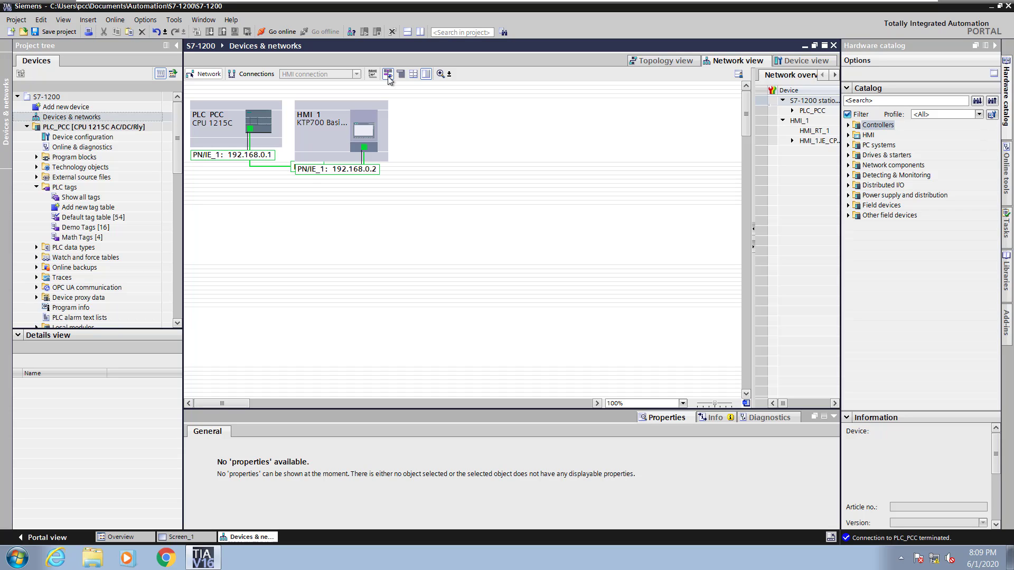
left_click(387, 76)
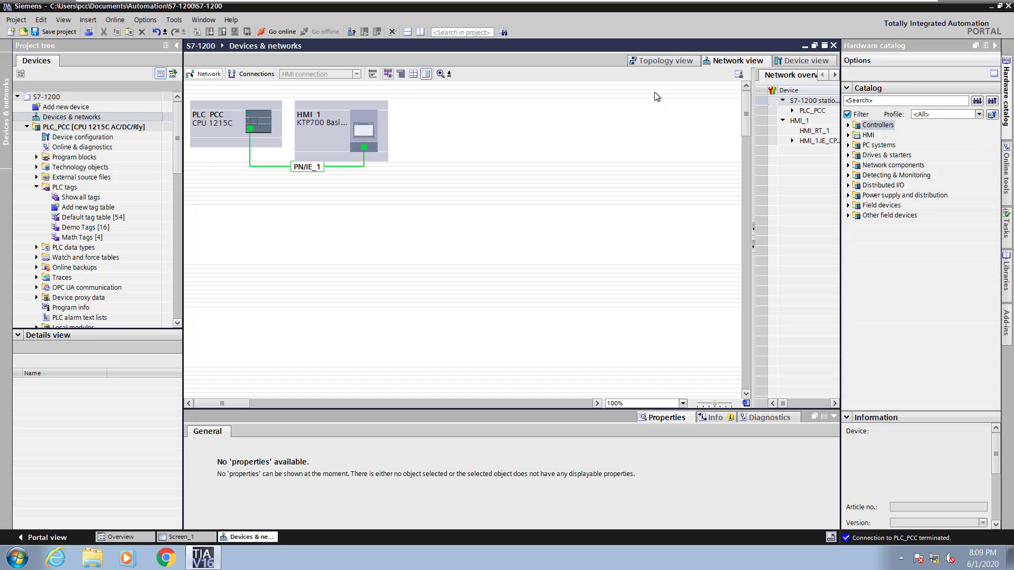
left_click(832, 47)
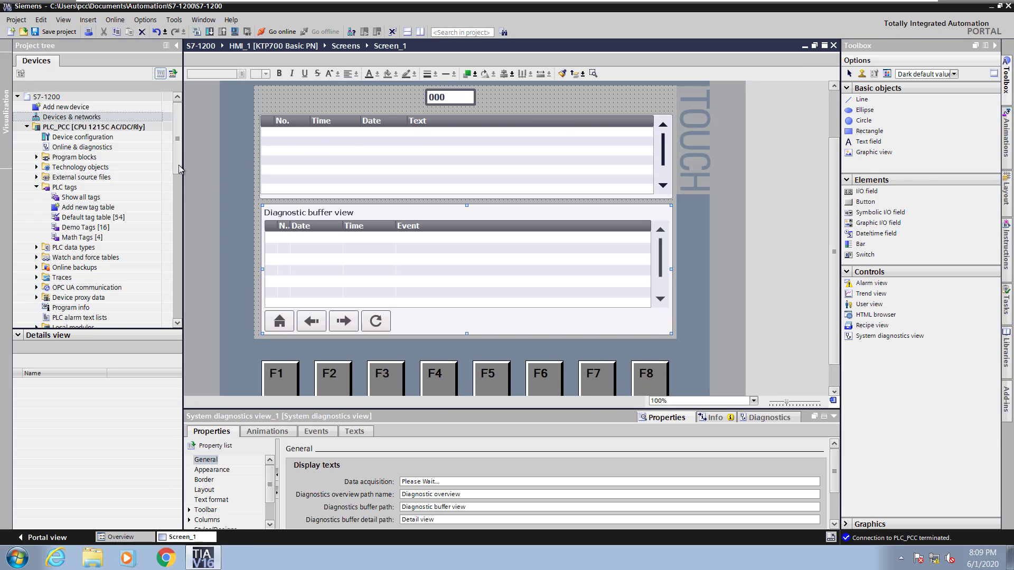
left_click_drag(179, 165, 173, 232)
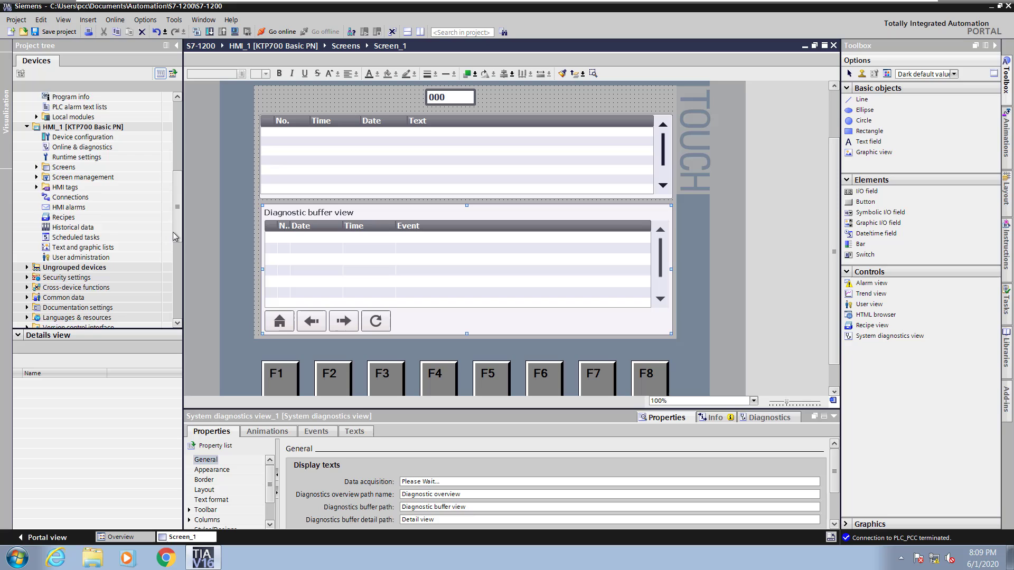
left_click(47, 189)
double_click(46, 189)
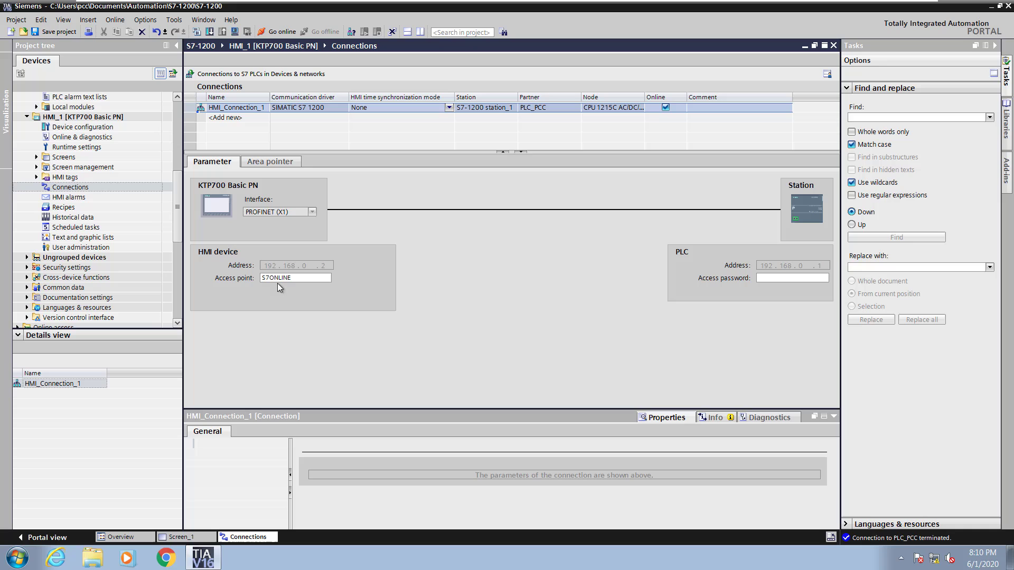
left_click(833, 45)
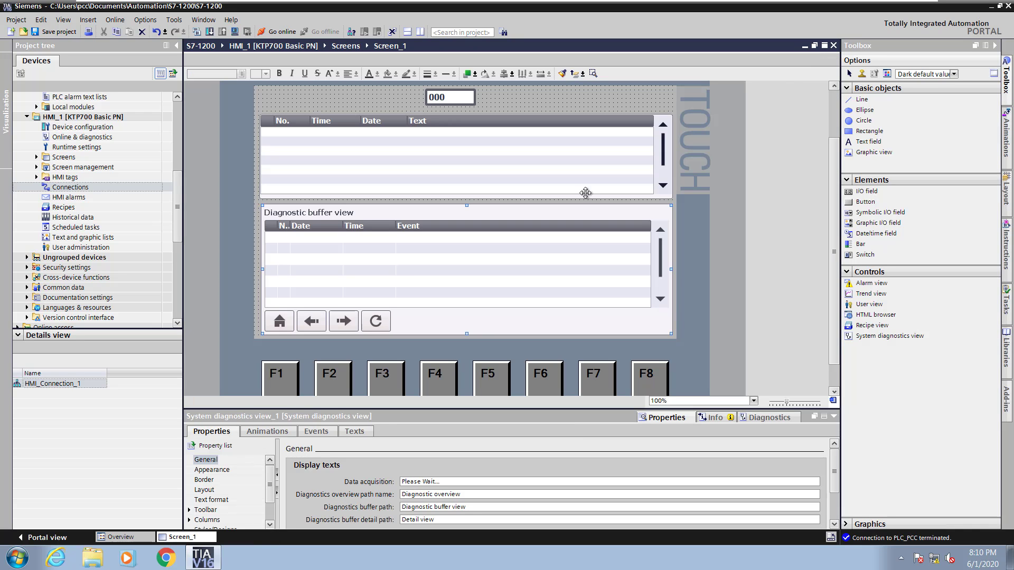
left_click(20, 560)
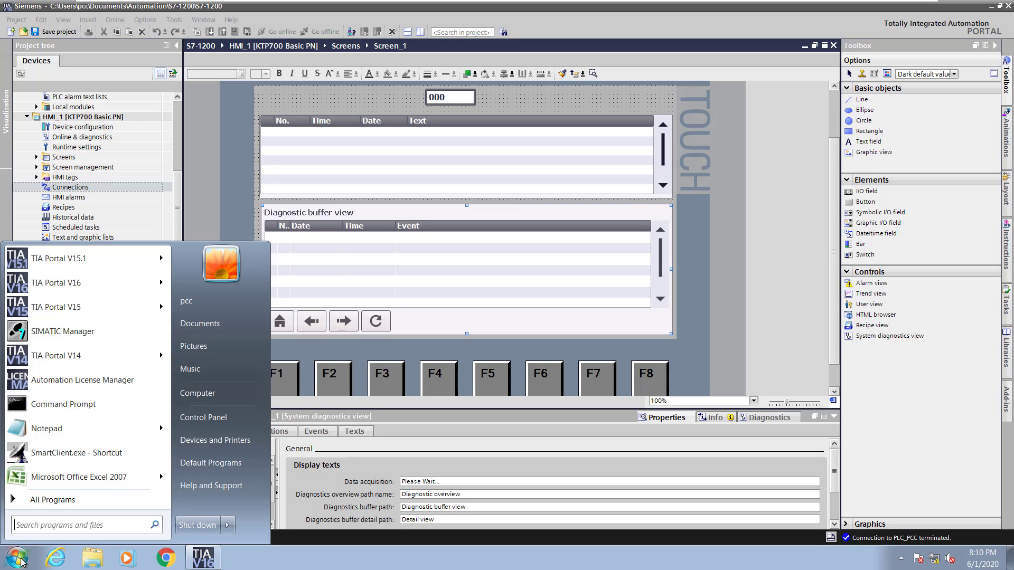
left_click(201, 420)
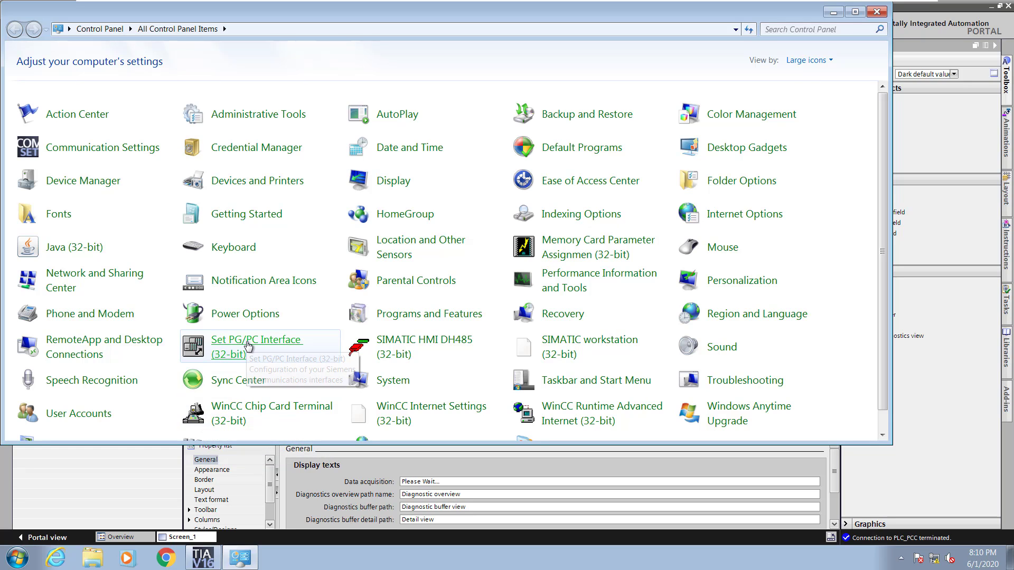
left_click(248, 346)
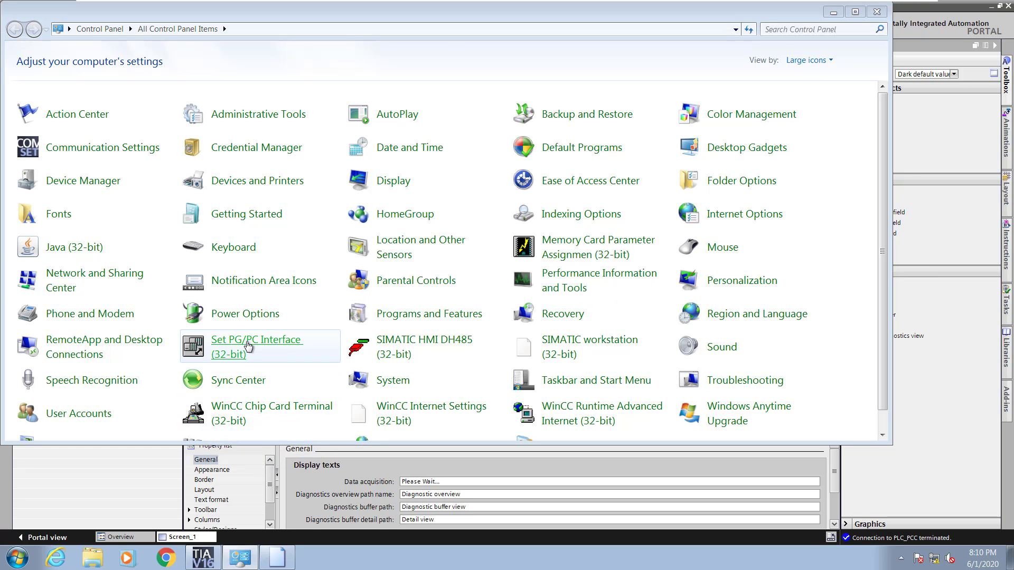
left_click(276, 560)
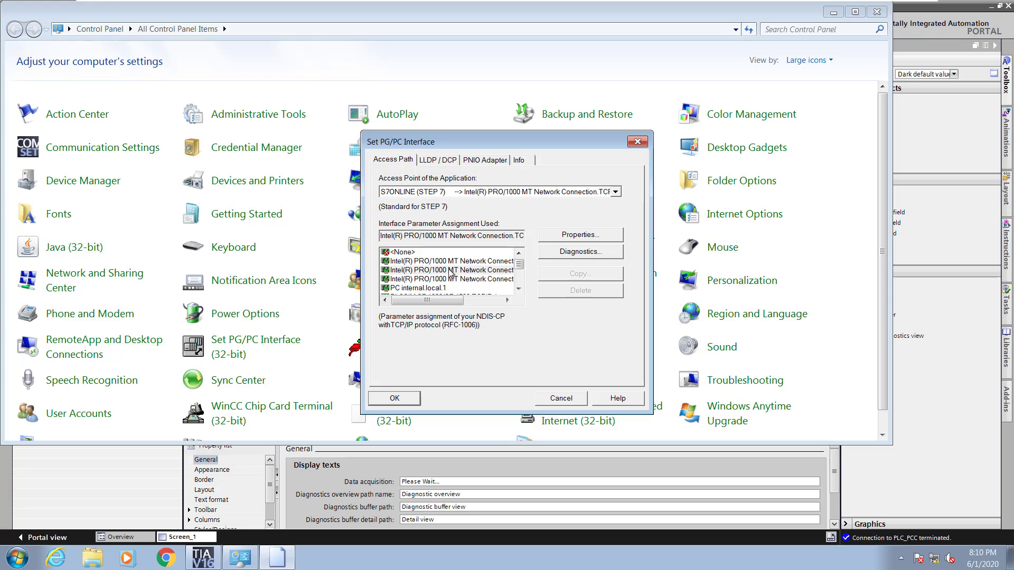
left_click_drag(428, 300, 472, 311)
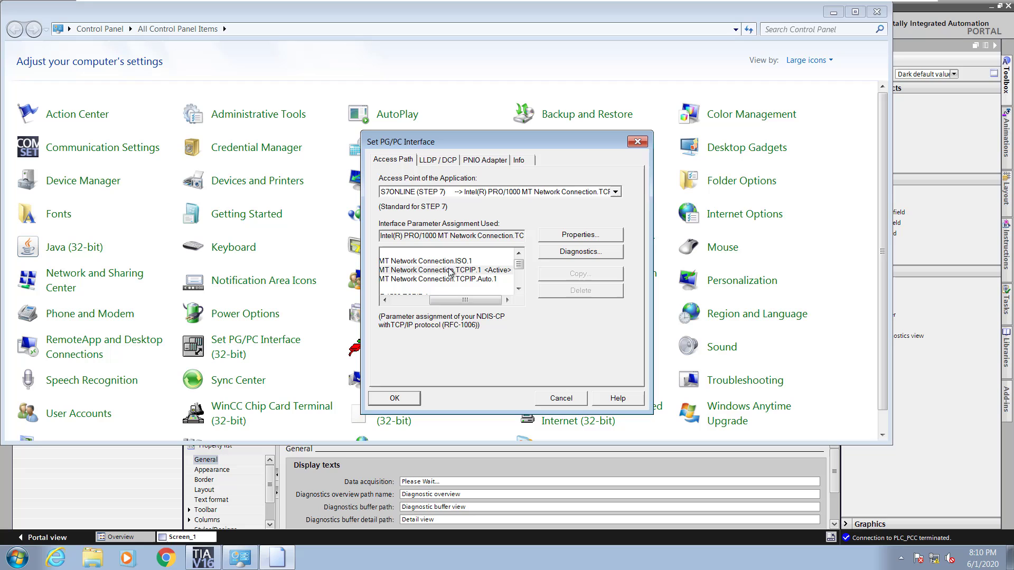
left_click(549, 398)
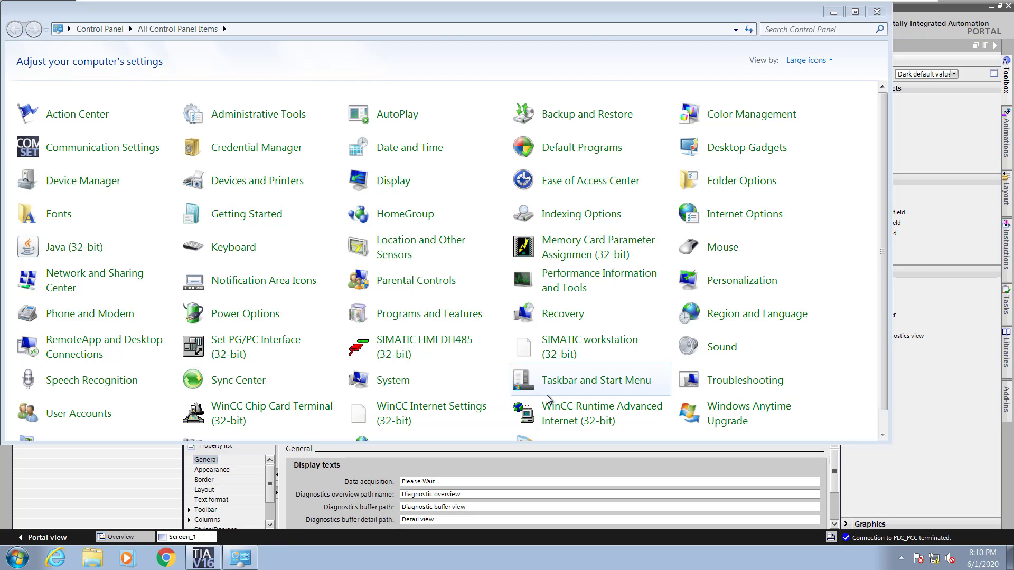
left_click(876, 11)
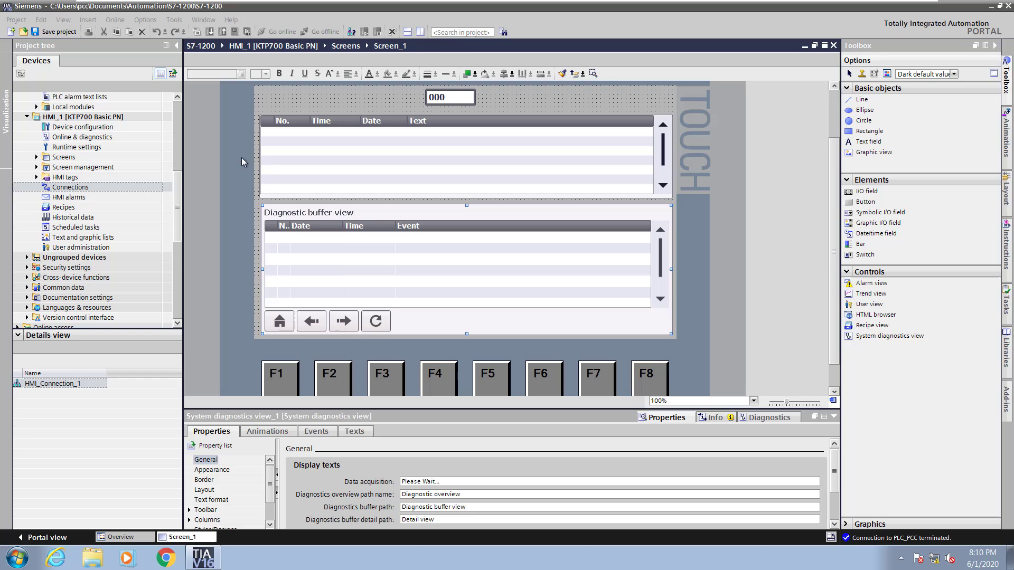
- Select HMI_1 [KTP700 Basic PN] and start the simulation, compiling with 0 errors and 0 warnings
left_click_drag(179, 196, 181, 175)
left_click(47, 189)
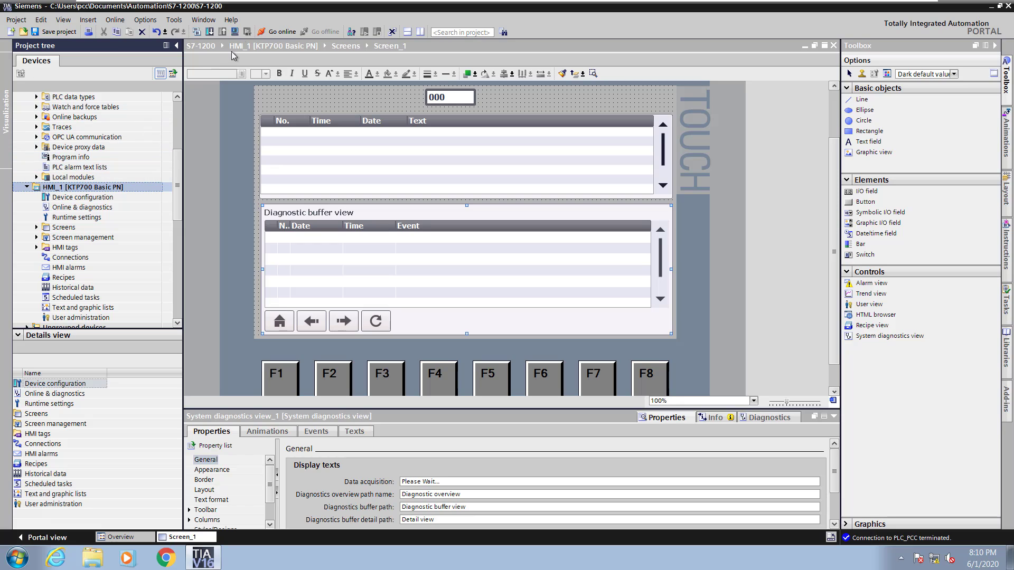
left_click(235, 33)
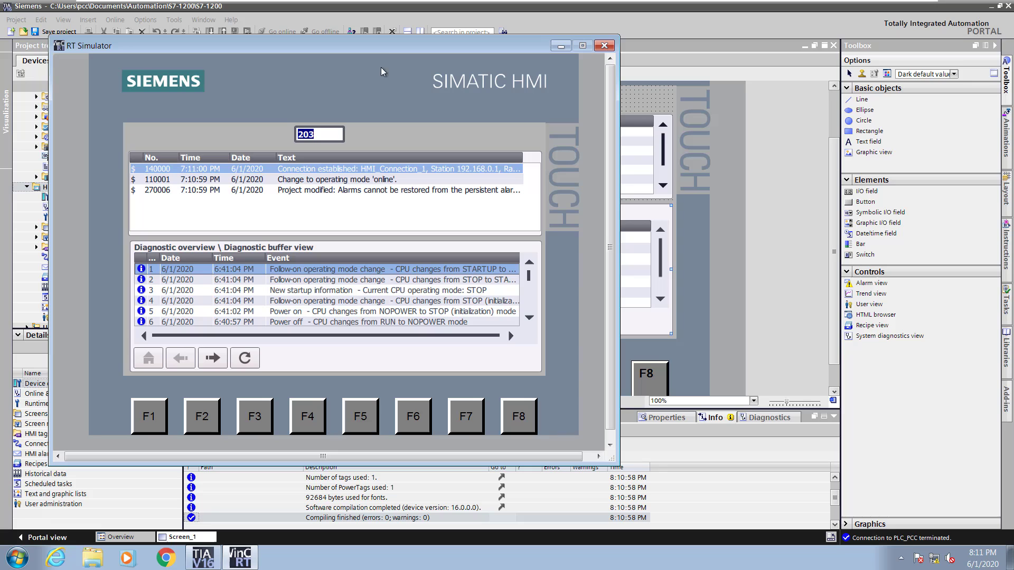
left_click_drag(388, 45, 512, 43)
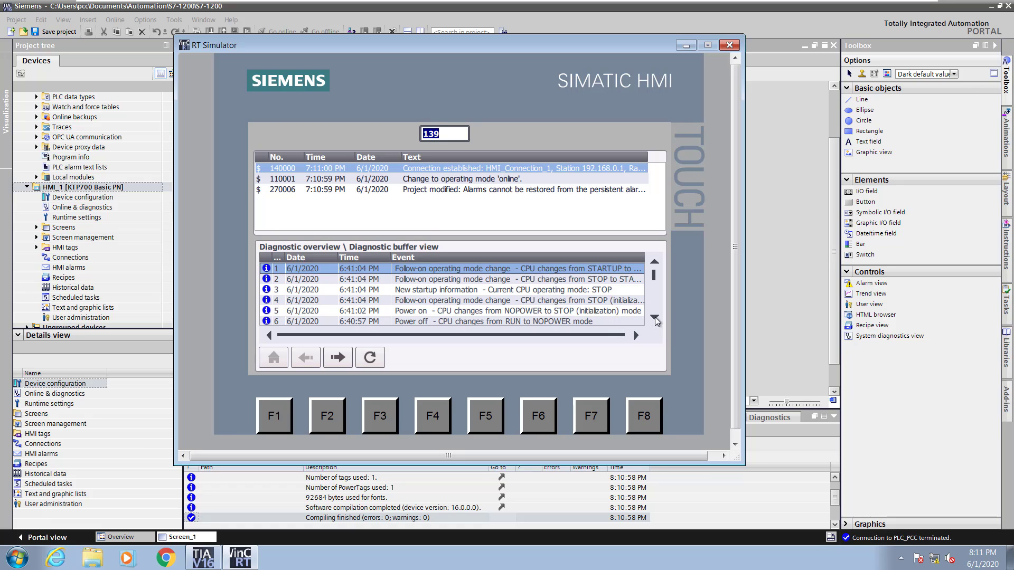
left_click(654, 317)
left_click(655, 318)
left_click(655, 317)
left_click(655, 318)
left_click(654, 318)
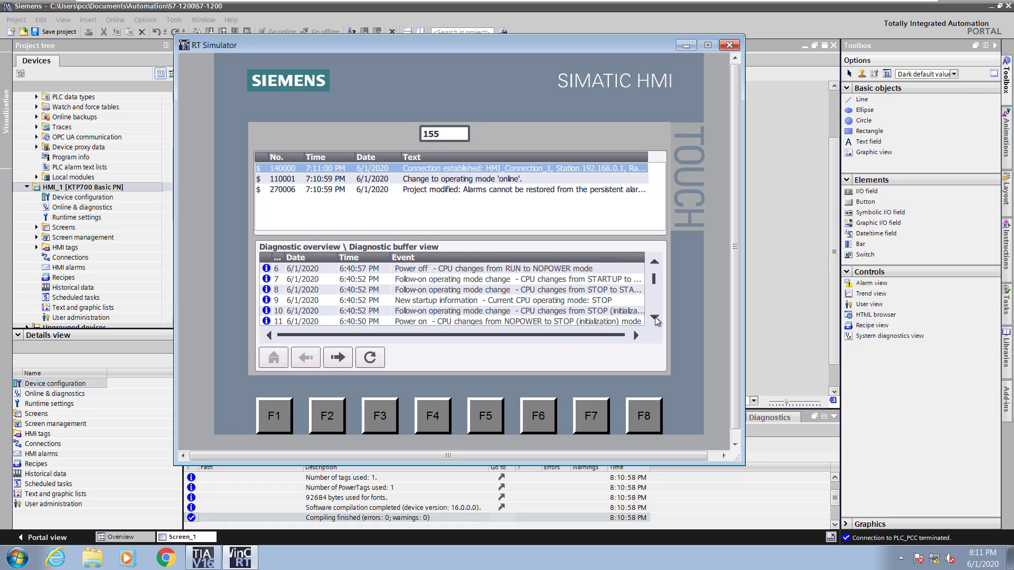
left_click(654, 317)
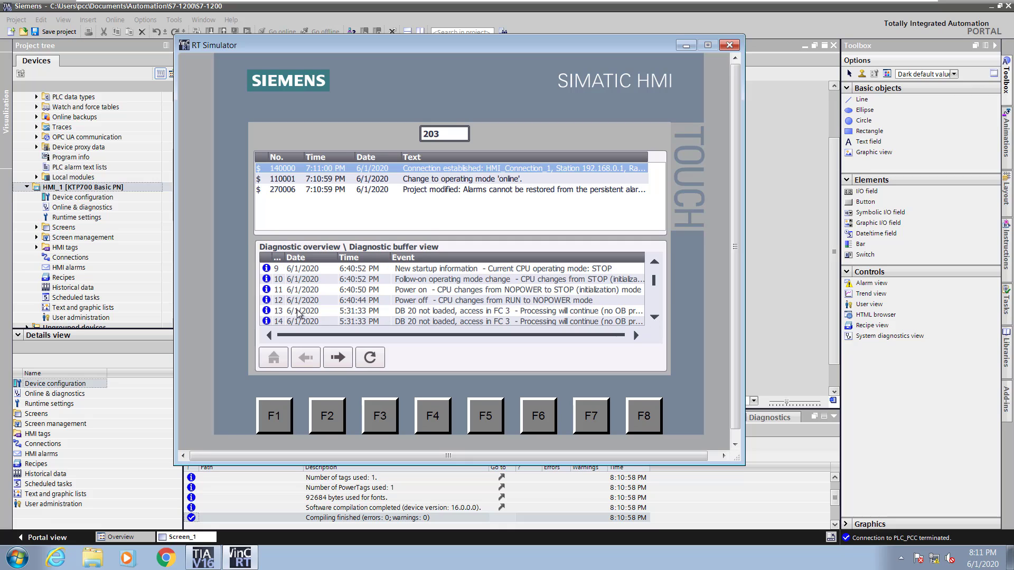
left_click(299, 313)
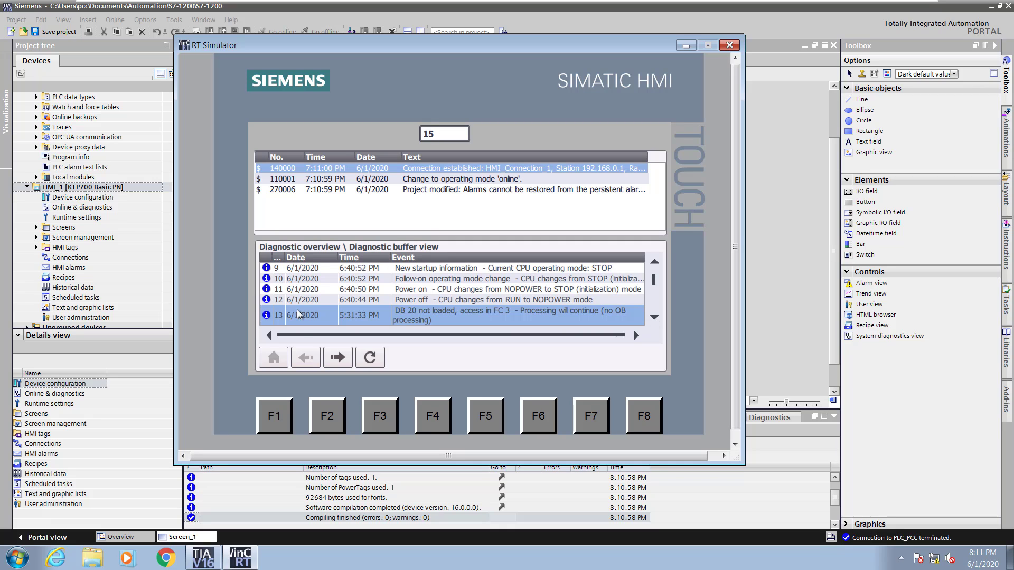
left_click(337, 358)
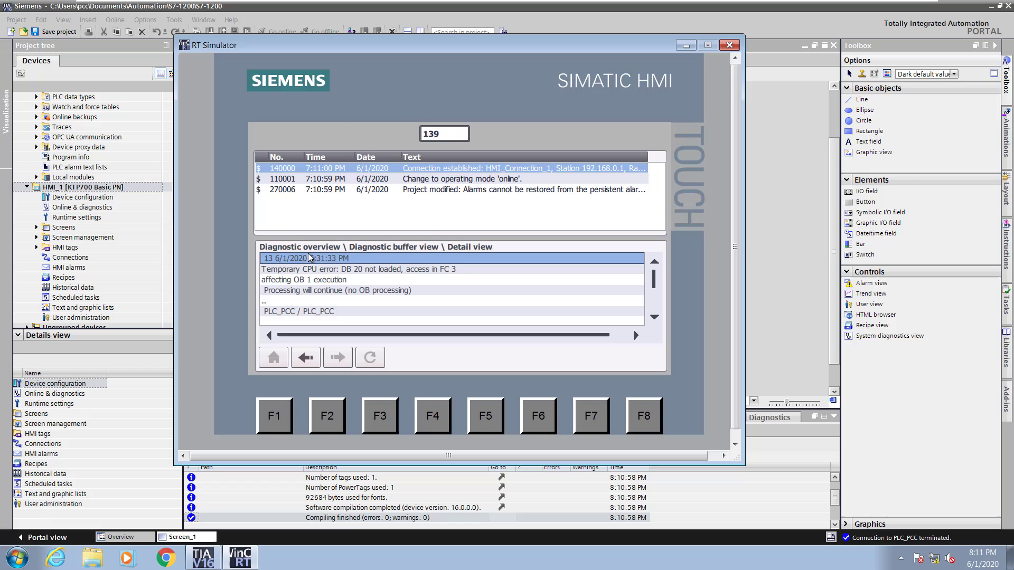
left_click(305, 359)
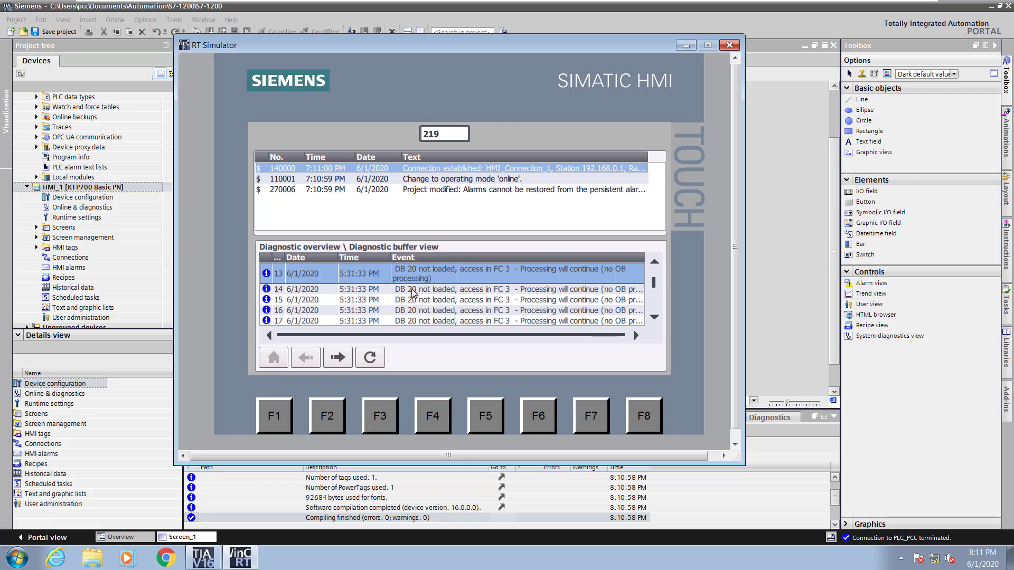
- Close the RT Simulator window and save the S7-1200 project from the toolbar
left_click(734, 46)
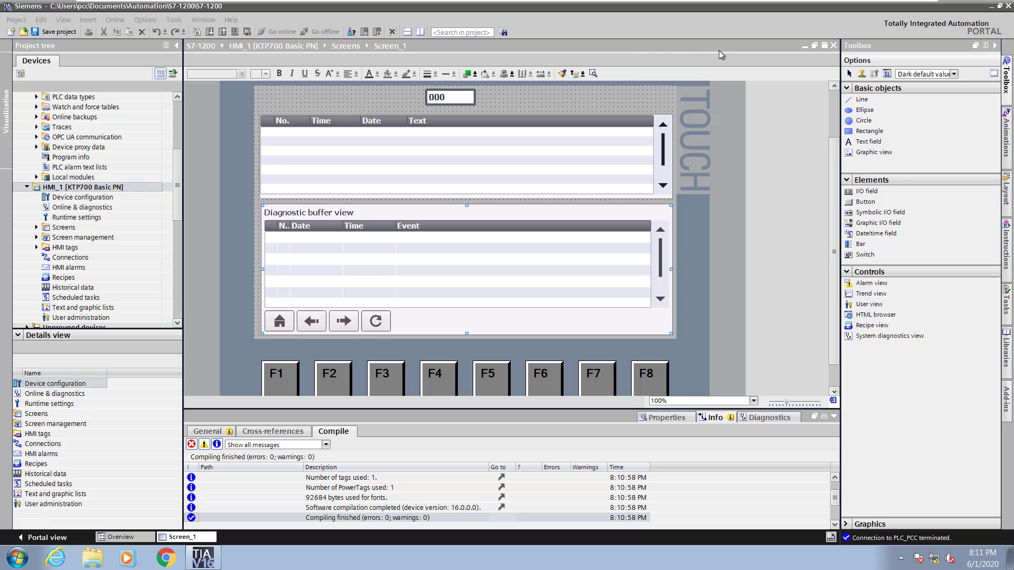
left_click(73, 34)
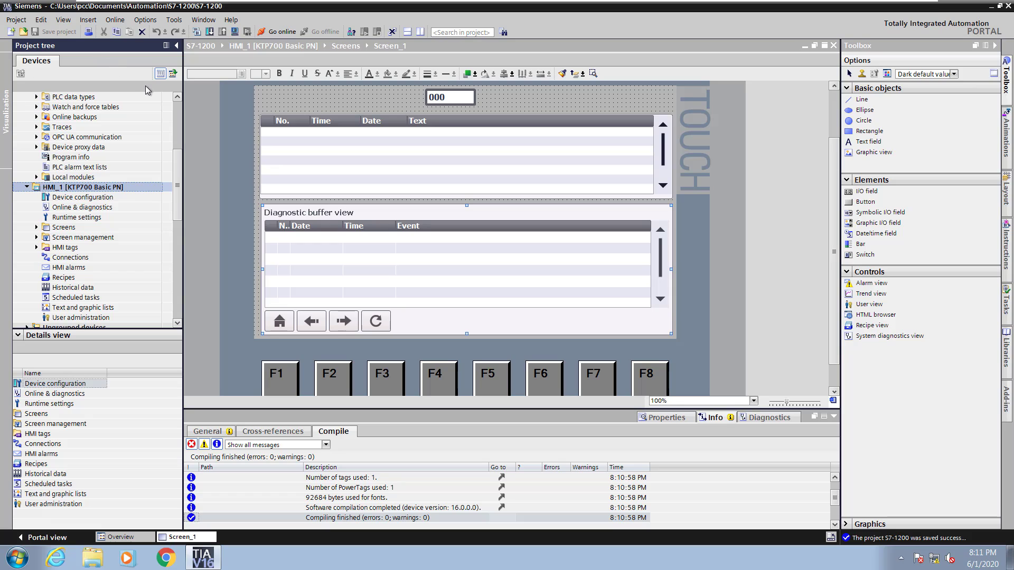